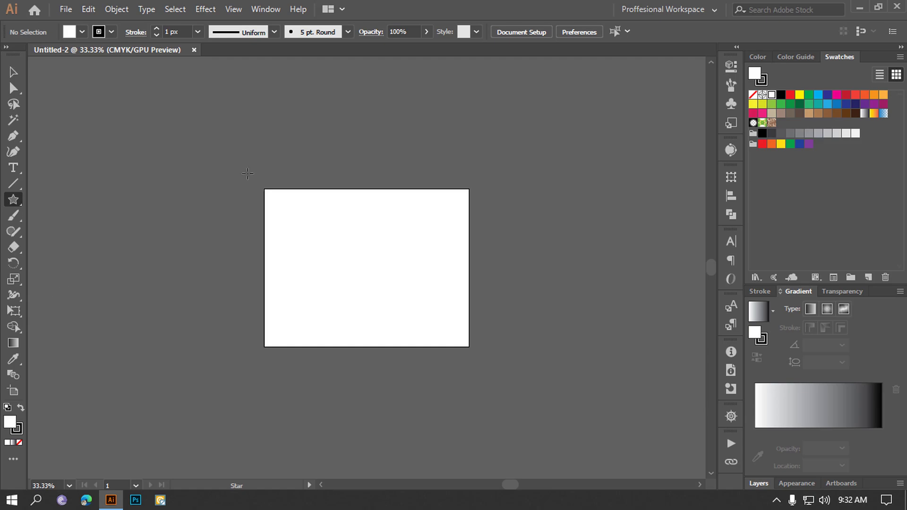
- Draw a five-pointed star much larger than the artboard and move it so that it covers the whole artboard
{"action": "left_click_drag", "start_coordinate": [226, 126], "coordinate": [350, 233]}
{"action": "key", "text": "ctrl+z"}
{"action": "left_click_drag", "start_coordinate": [311, 209], "coordinate": [492, 352]}
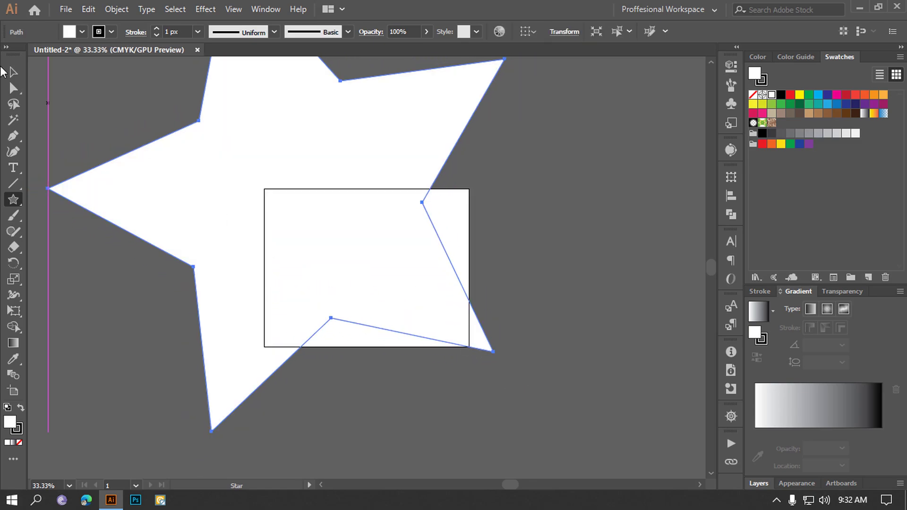
{"action": "left_click", "coordinate": [10, 72]}
{"action": "left_click_drag", "start_coordinate": [349, 191], "coordinate": [417, 235]}
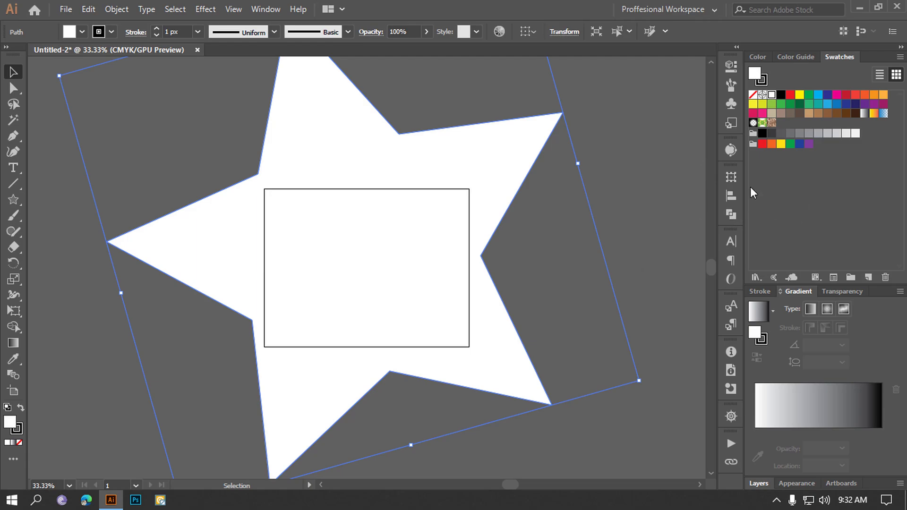
- Remove the star's stroke and fill it with the white-to-black gradient swatch, set to the radial type
{"action": "left_click", "coordinate": [753, 95]}
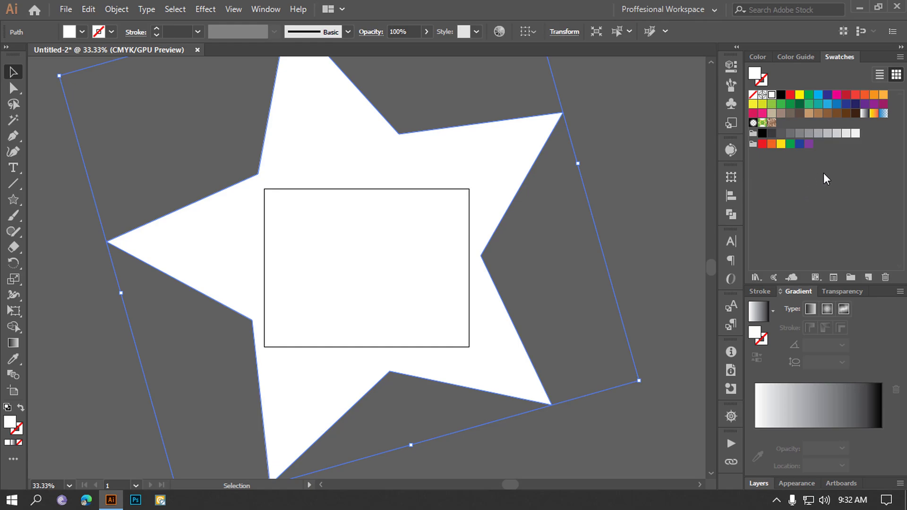
{"action": "left_click", "coordinate": [864, 116]}
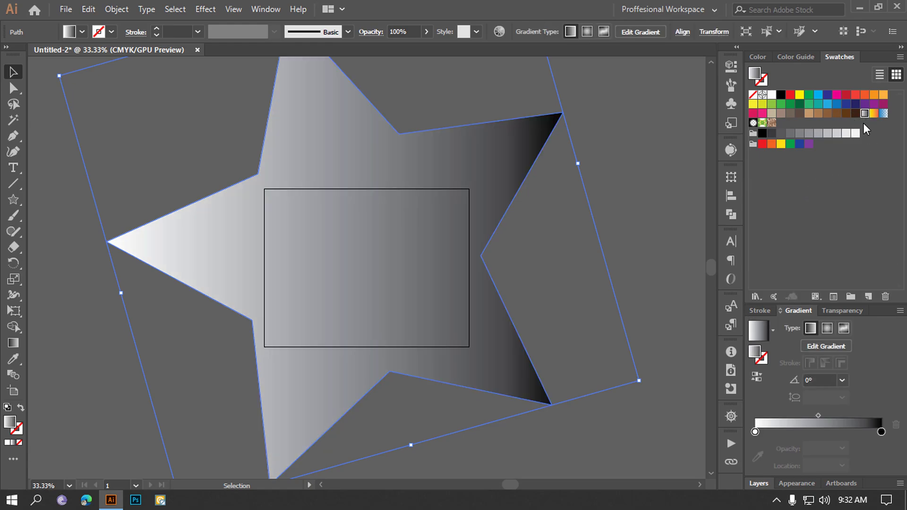
{"action": "left_click", "coordinate": [874, 114]}
{"action": "left_click", "coordinate": [884, 114]}
{"action": "left_click", "coordinate": [864, 115]}
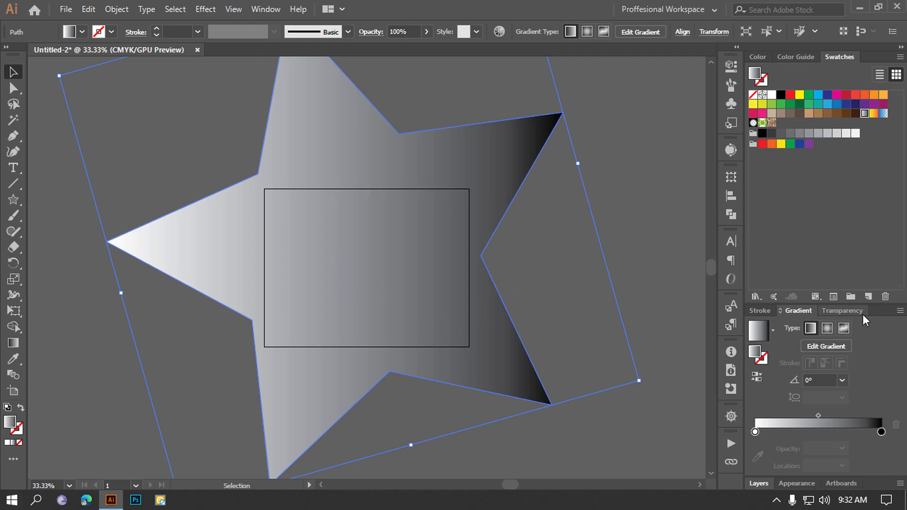
{"action": "left_click", "coordinate": [828, 327]}
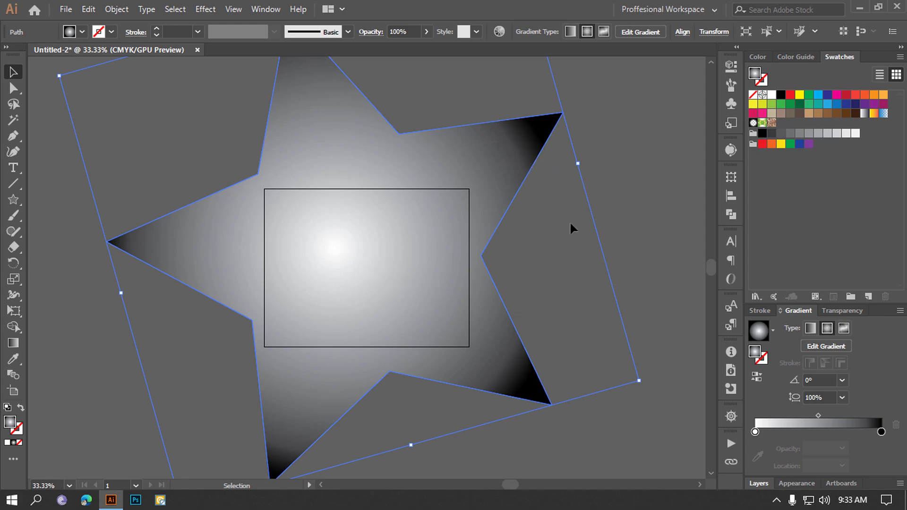
- Recolor the gradient's white stop dark green, about C 87.84, M 25.1, Y 100, K 12.94
{"action": "double_click", "coordinate": [755, 432]}
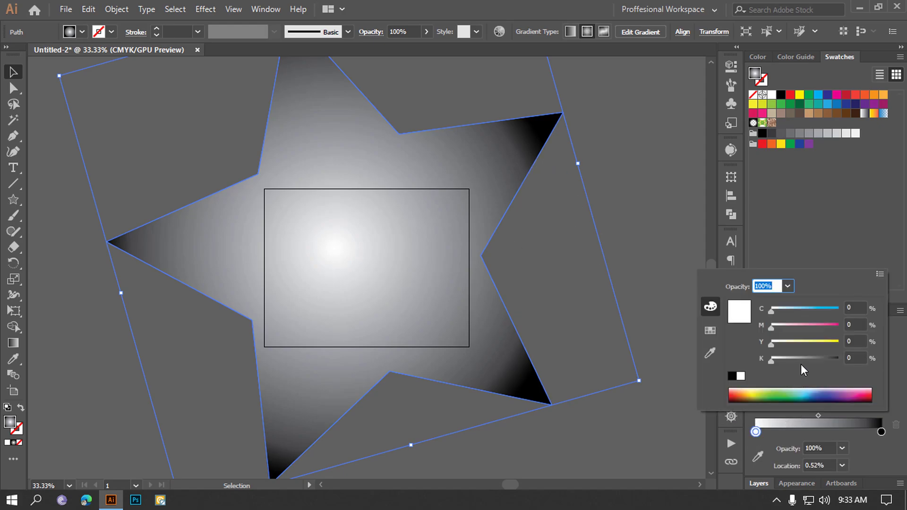
{"action": "left_click_drag", "start_coordinate": [787, 393], "coordinate": [785, 395]}
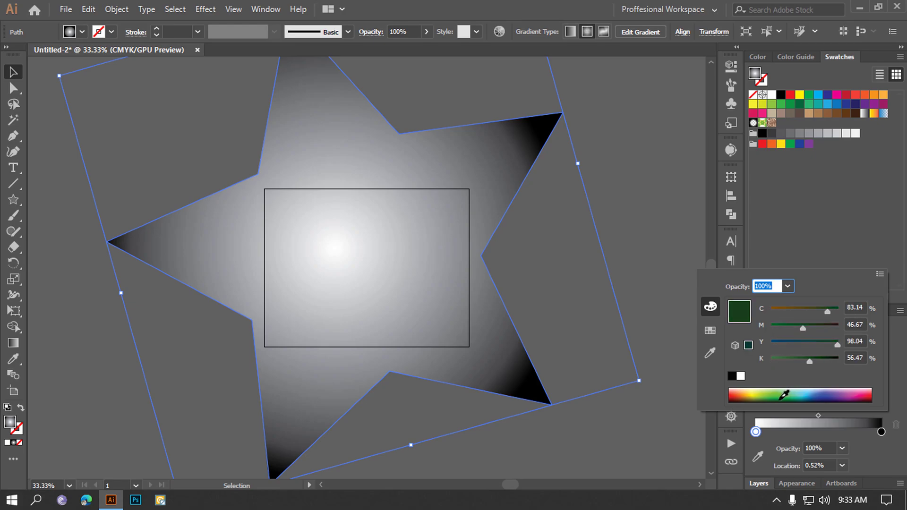
{"action": "left_click", "coordinate": [787, 393]}
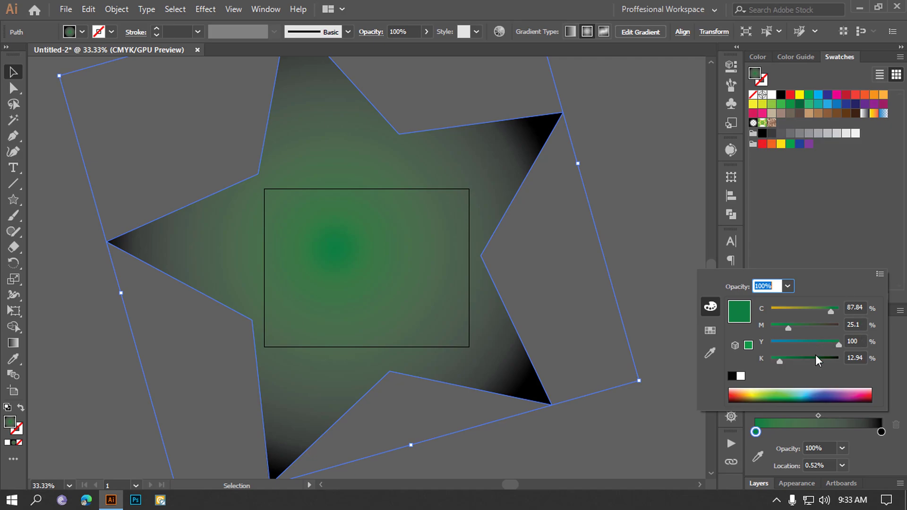
- Recolor the gradient's black stop light green, about C 57.65, M 0, Y 81.96, K 0
{"action": "left_click", "coordinate": [881, 432]}
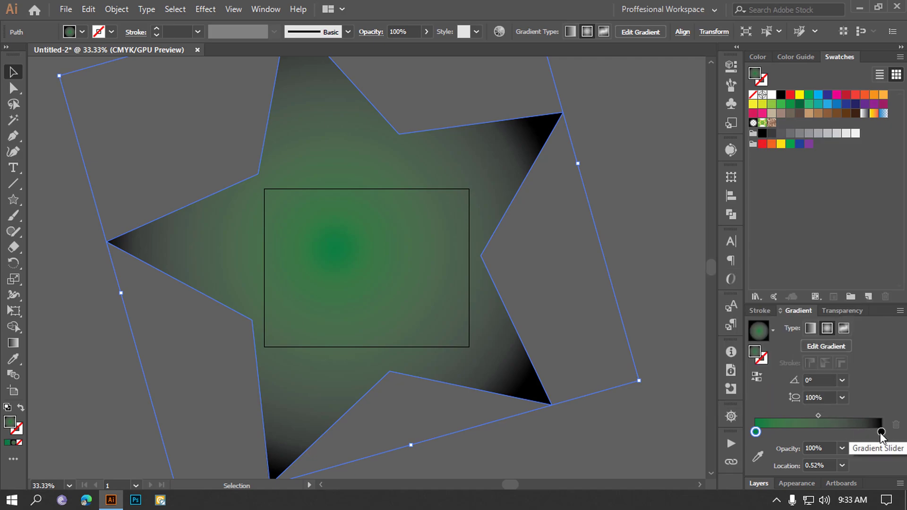
{"action": "double_click", "coordinate": [881, 432]}
{"action": "left_click", "coordinate": [788, 393]}
{"action": "left_click", "coordinate": [787, 392]}
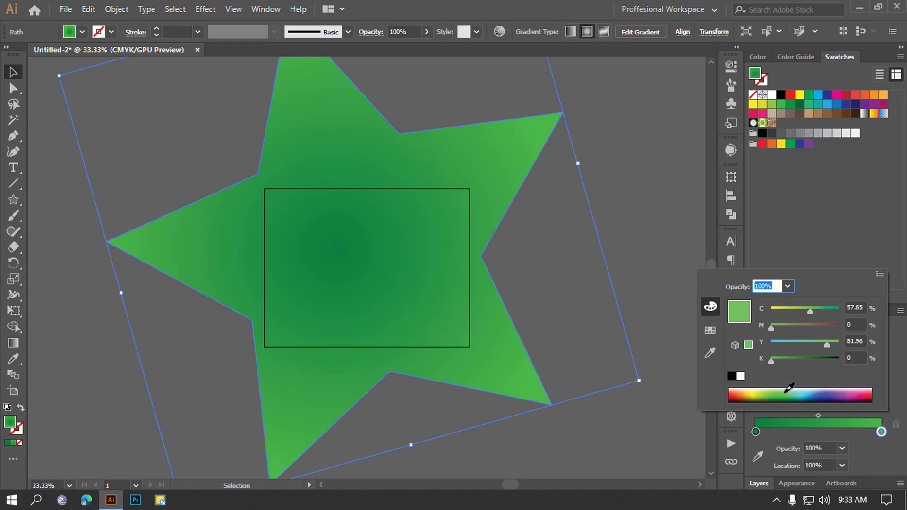
{"action": "left_click", "coordinate": [829, 240]}
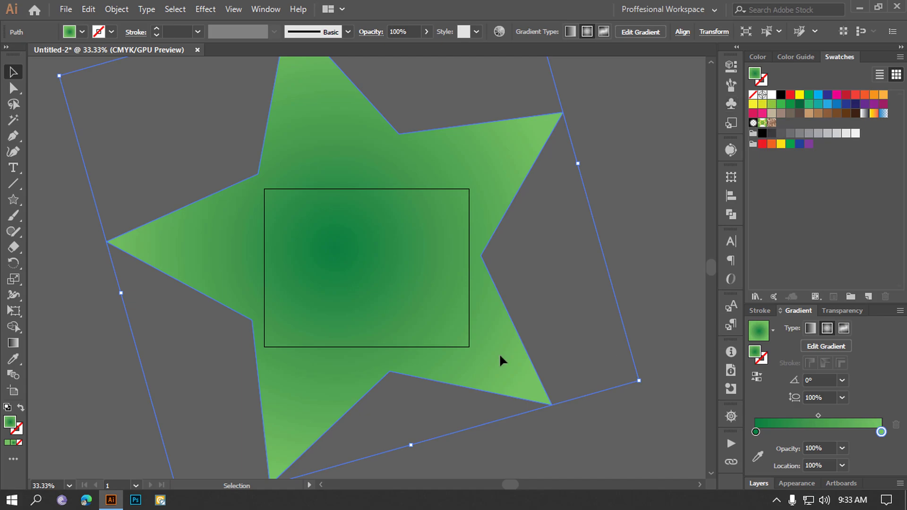
- Start Transform Each on the star with 90% horizontal and 90% vertical scale and turn on the preview
{"action": "key", "text": "ctrl+minus"}
{"action": "key", "text": "ctrl+minus"}
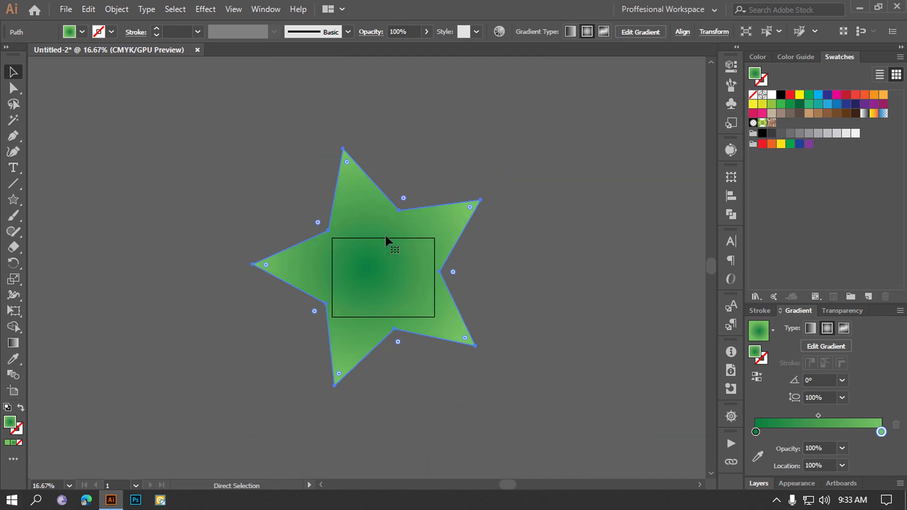
{"action": "key", "text": "ctrl+plus"}
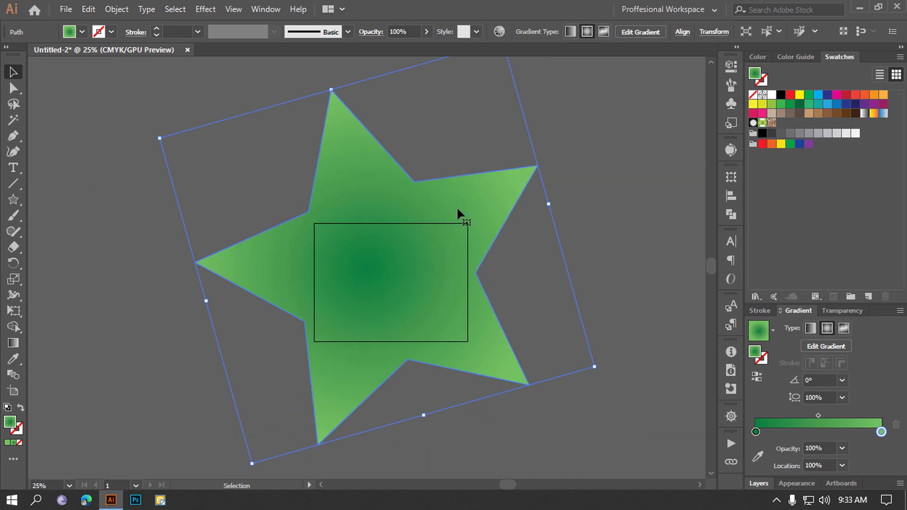
{"action": "left_click", "coordinate": [117, 9]}
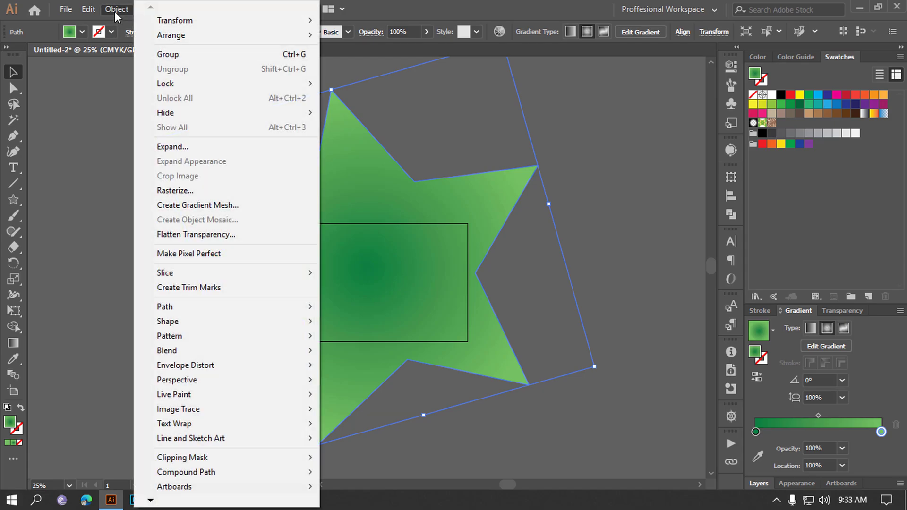
{"action": "mouse_move", "coordinate": [212, 27]}
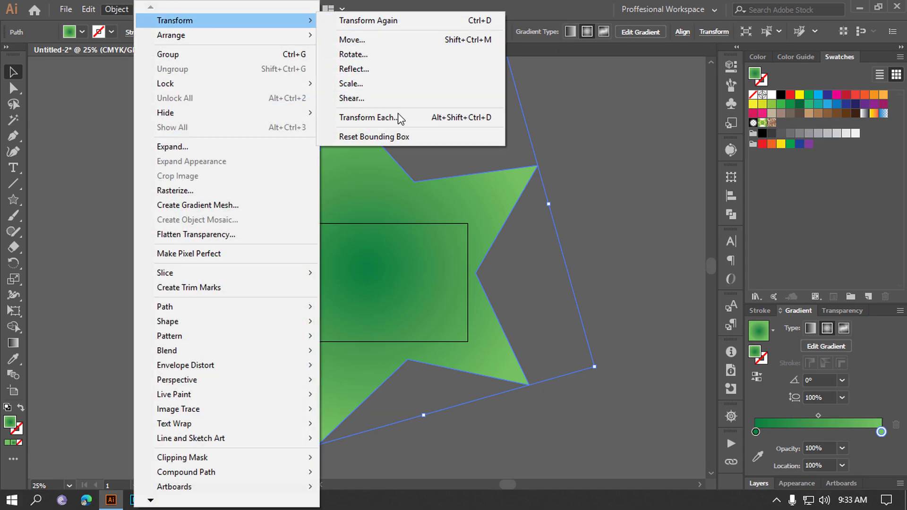
{"action": "left_click", "coordinate": [425, 123]}
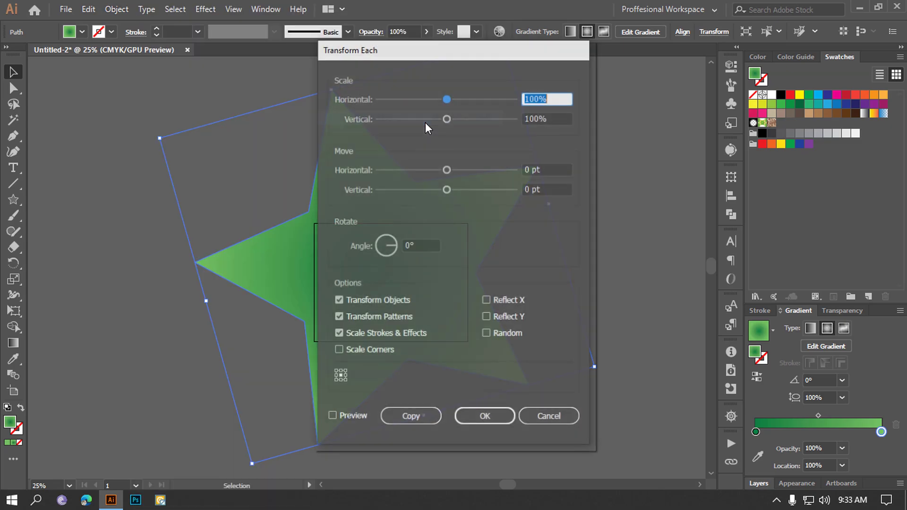
{"action": "left_click_drag", "start_coordinate": [476, 53], "coordinate": [174, 73]}
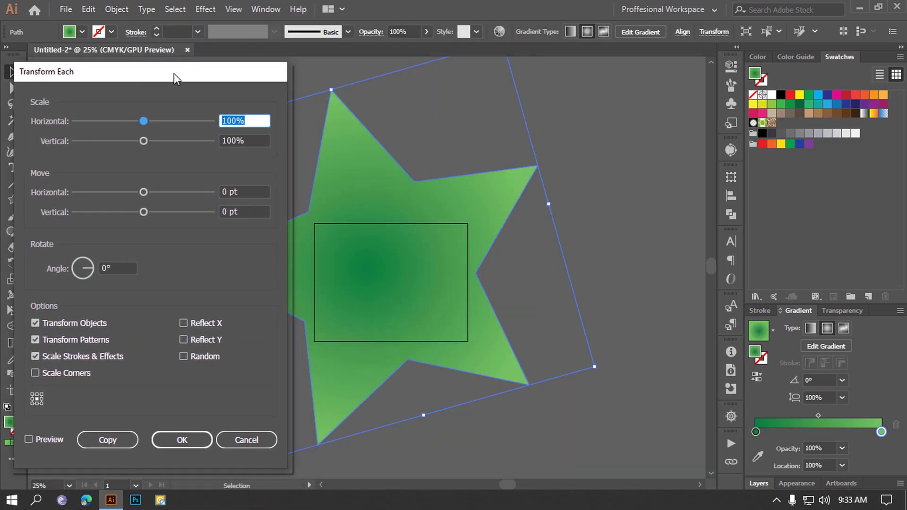
{"action": "type", "text": "90"}
{"action": "key", "text": "Tab"}
{"action": "type", "text": "90"}
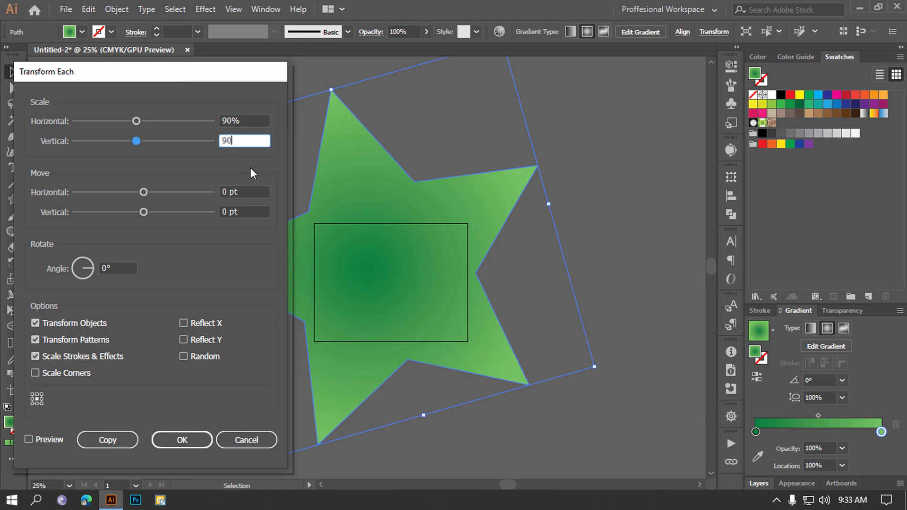
{"action": "key", "text": "Tab"}
{"action": "left_click", "coordinate": [29, 440]}
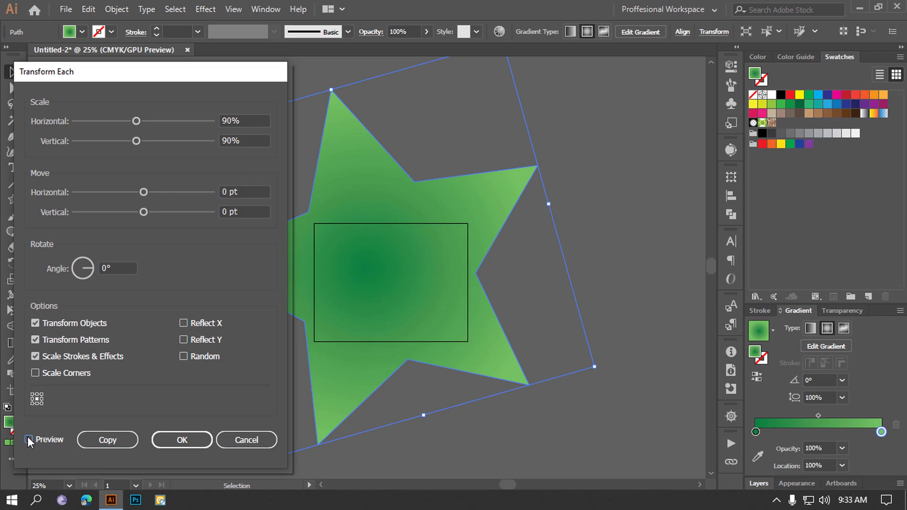
- Set the rotation angle to 25° and create the scaled, rotated star as a copy
{"action": "left_click", "coordinate": [117, 269]}
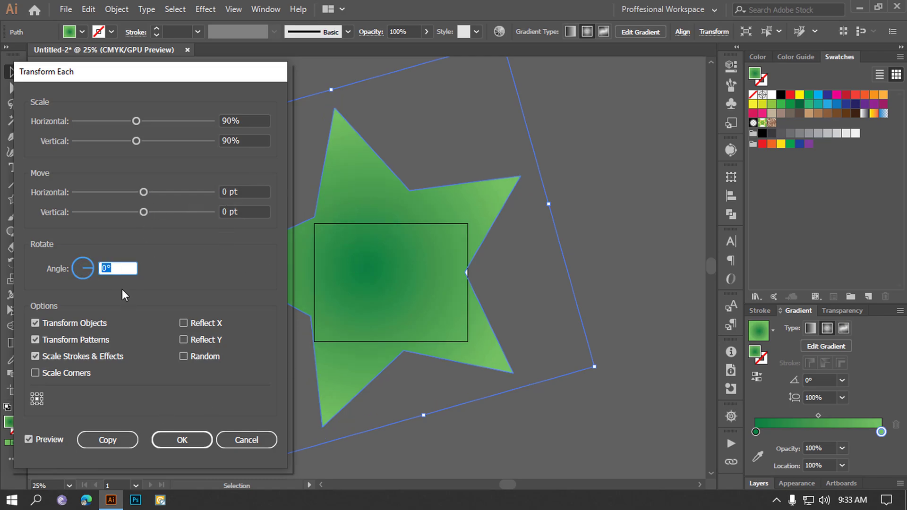
{"action": "type", "text": "15"}
{"action": "key", "text": "Tab"}
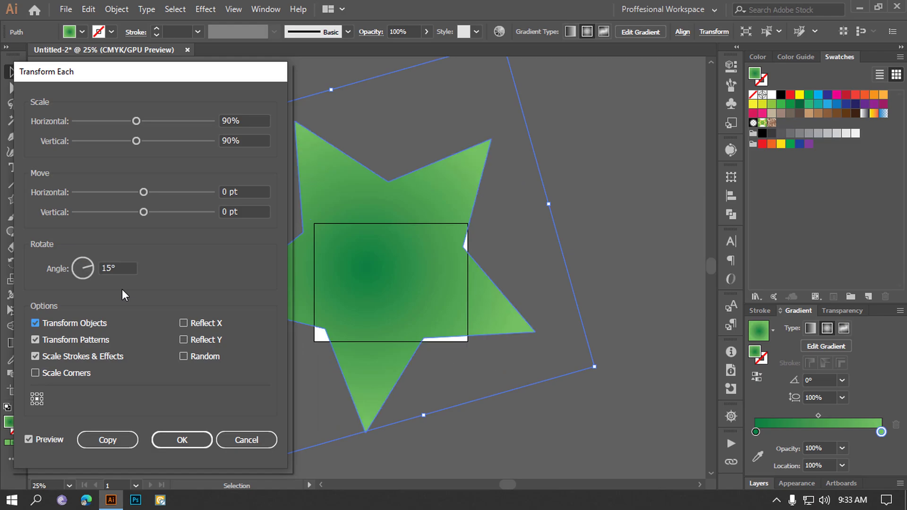
{"action": "left_click", "coordinate": [75, 268]}
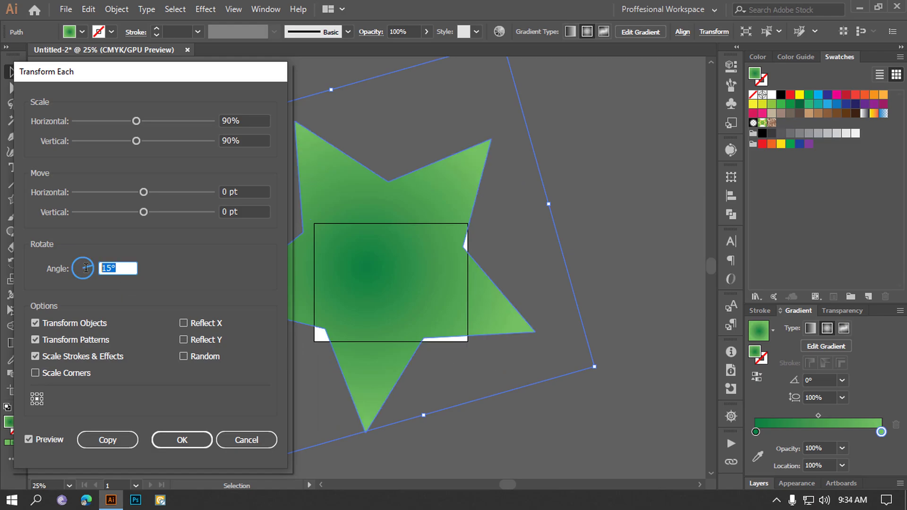
{"action": "type", "text": "25"}
{"action": "key", "text": "Tab"}
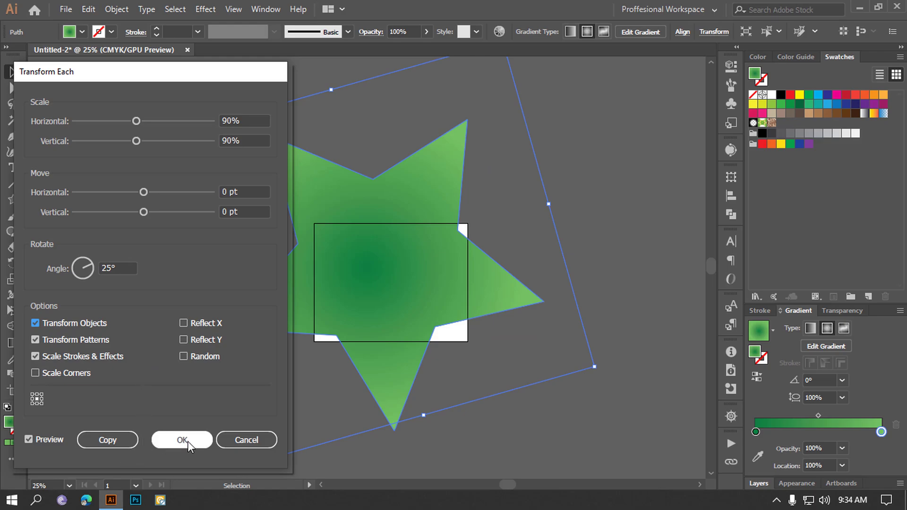
{"action": "left_click", "coordinate": [127, 444]}
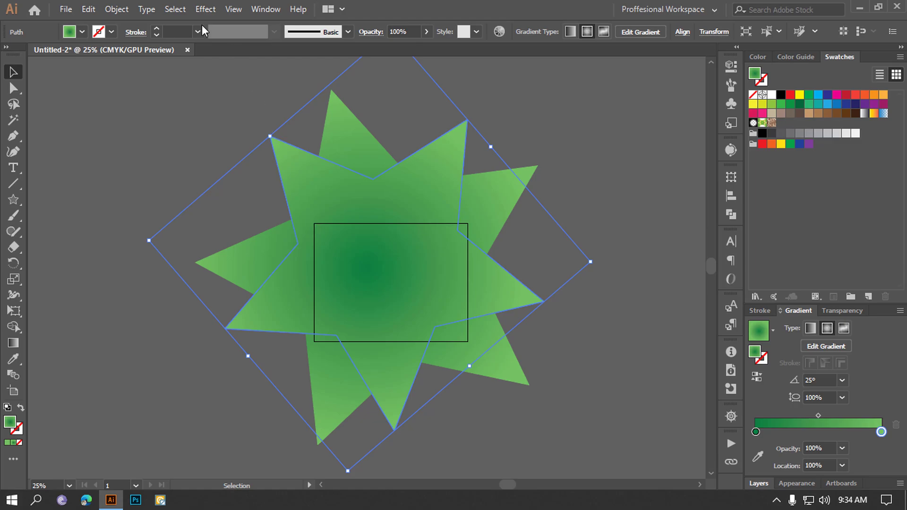
- Repeat the scale-and-rotate copy with Transform Again until the stars shrink to a tiny center, then deselect
{"action": "left_click", "coordinate": [115, 9]}
{"action": "mouse_move", "coordinate": [175, 20]}
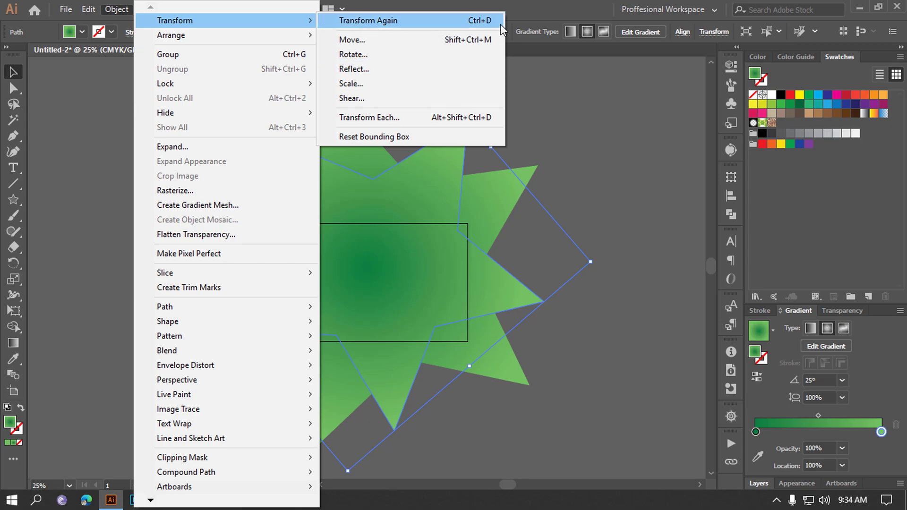
{"action": "left_click", "coordinate": [437, 20]}
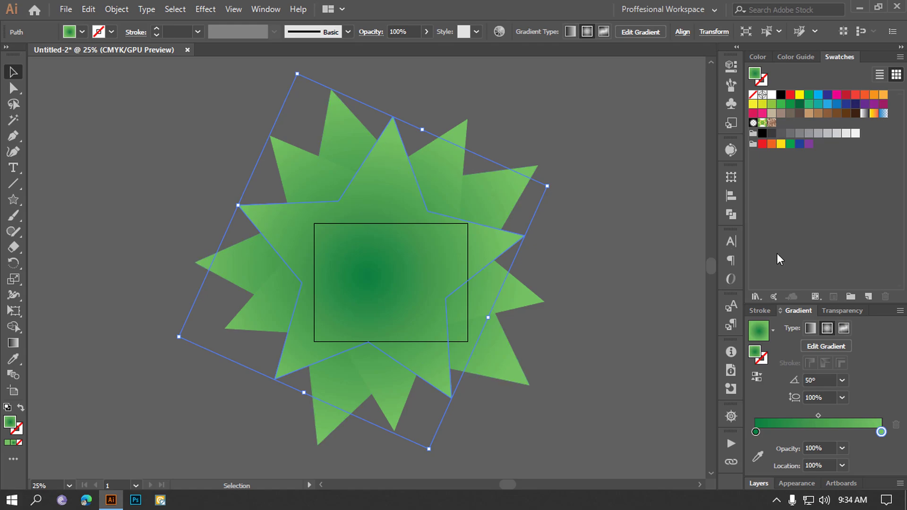
{"action": "key", "text": "ctrl+d"}
{"action": "key", "text": "ctrl+d"}
{"action": "key", "text": "ctrl+d"}
{"action": "key", "text": "ctrl+d"}
{"action": "key", "text": "ctrl+d"}
{"action": "key", "text": "ctrl+d"}
{"action": "key", "text": "ctrl+d"}
{"action": "key", "text": "ctrl+d"}
{"action": "key", "text": "ctrl+d"}
{"action": "key", "text": "ctrl+d"}
{"action": "key", "text": "ctrl+d"}
{"action": "key", "text": "ctrl+d"}
{"action": "key", "text": "ctrl+d"}
{"action": "key", "text": "ctrl+d"}
{"action": "key", "text": "ctrl+d"}
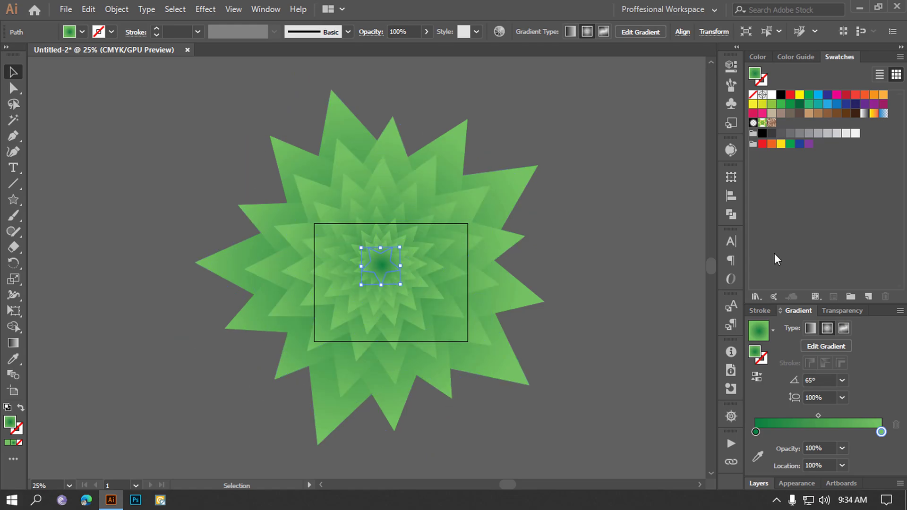
{"action": "key", "text": "ctrl+d"}
{"action": "key", "text": "ctrl+d"}
{"action": "key", "text": "ctrl+d"}
{"action": "key", "text": "ctrl+d"}
{"action": "key", "text": "ctrl+d"}
{"action": "key", "text": "ctrl+d"}
{"action": "key", "text": "ctrl+d"}
{"action": "key", "text": "ctrl+d"}
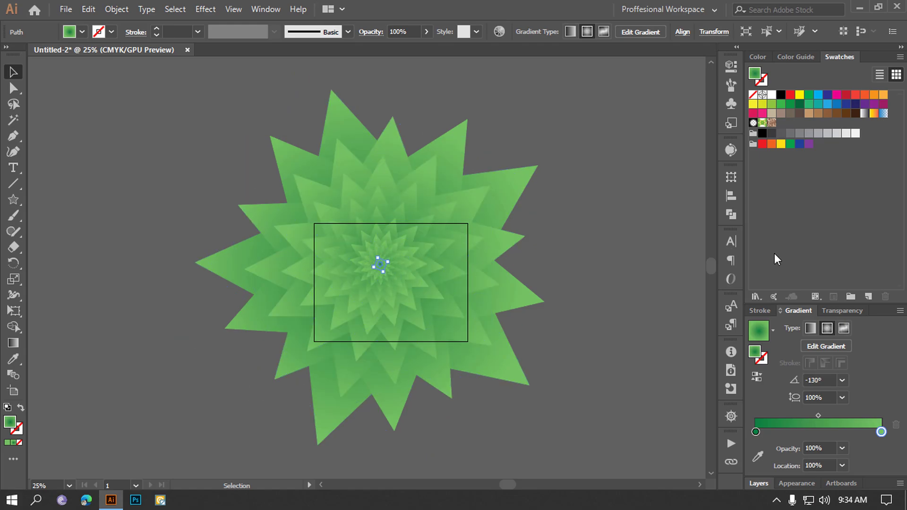
{"action": "left_click", "coordinate": [645, 323]}
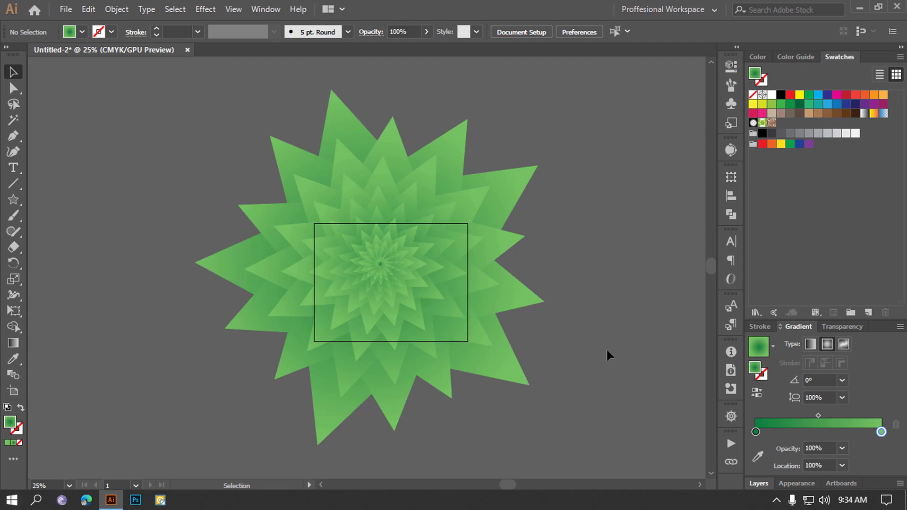
- Select all the stars, move the whole flower so its center sits near the artboard's center, and deselect
{"action": "key", "text": "ctrl+a"}
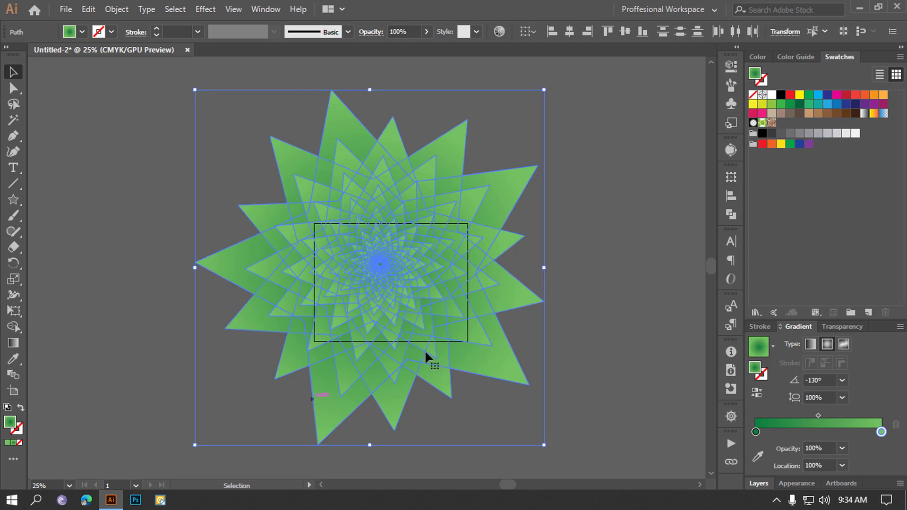
{"action": "left_click", "coordinate": [589, 189]}
{"action": "key", "text": "ctrl+a"}
{"action": "left_click_drag", "start_coordinate": [373, 218], "coordinate": [385, 234]}
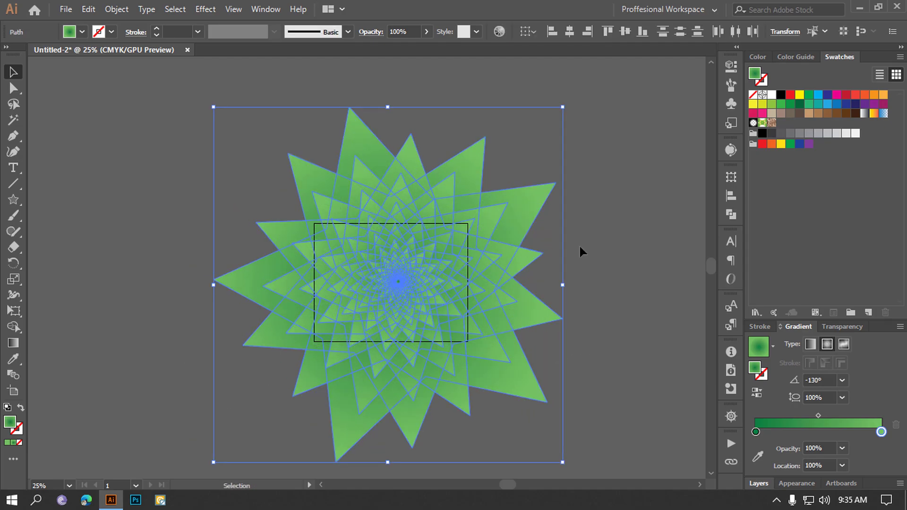
{"action": "left_click", "coordinate": [592, 310]}
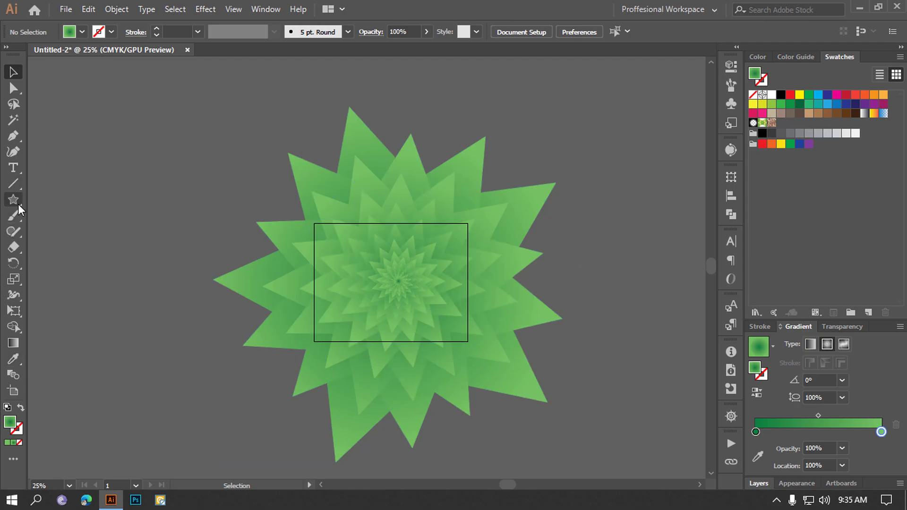
- Draw a 792 × 612 pt rectangle over the flower that exactly covers the artboard
{"action": "left_click_drag", "start_coordinate": [15, 202], "coordinate": [63, 199]}
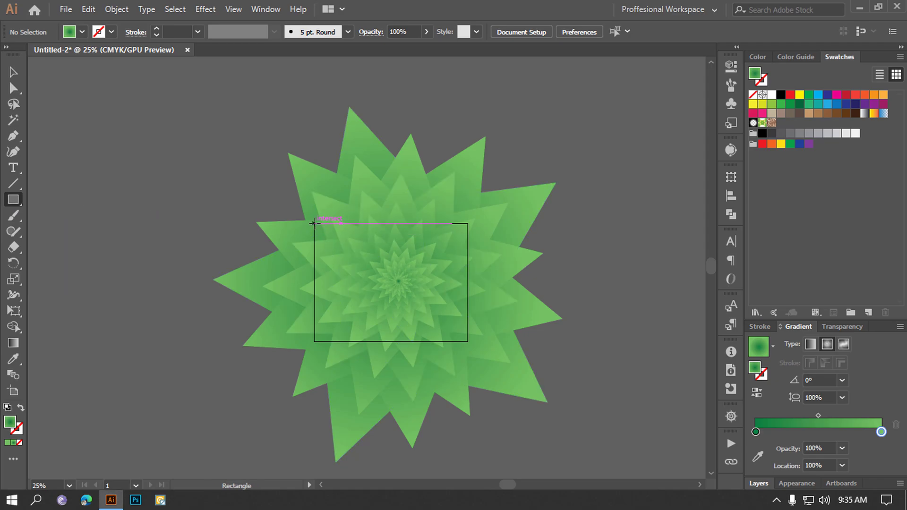
{"action": "left_click_drag", "start_coordinate": [314, 223], "coordinate": [468, 341]}
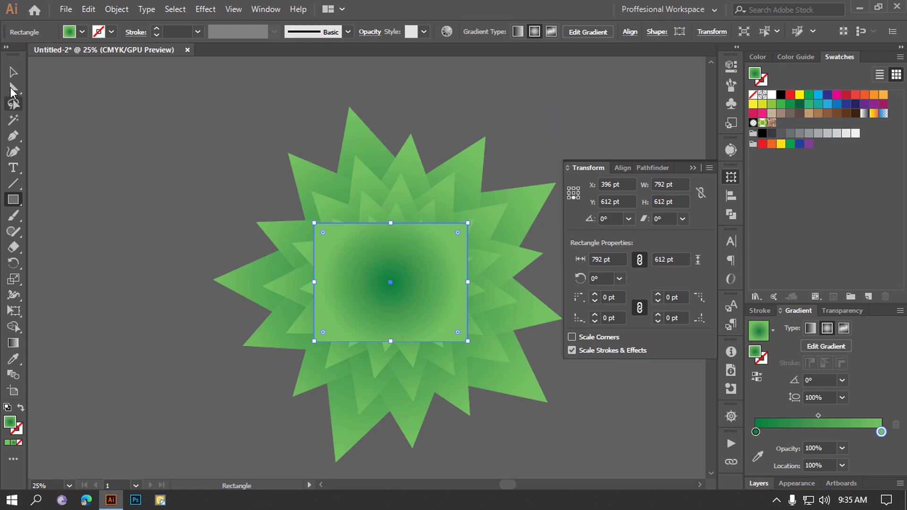
- Clip all the stars to the artboard-sized rectangle with a clipping mask, deselect, and fit the artboard in the window
{"action": "left_click", "coordinate": [13, 72]}
{"action": "left_click", "coordinate": [149, 118]}
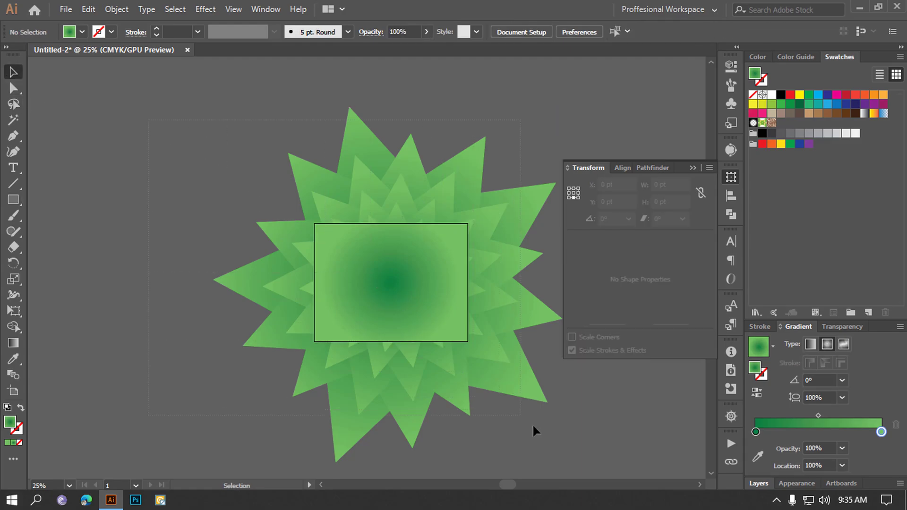
{"action": "key", "text": "ctrl+a"}
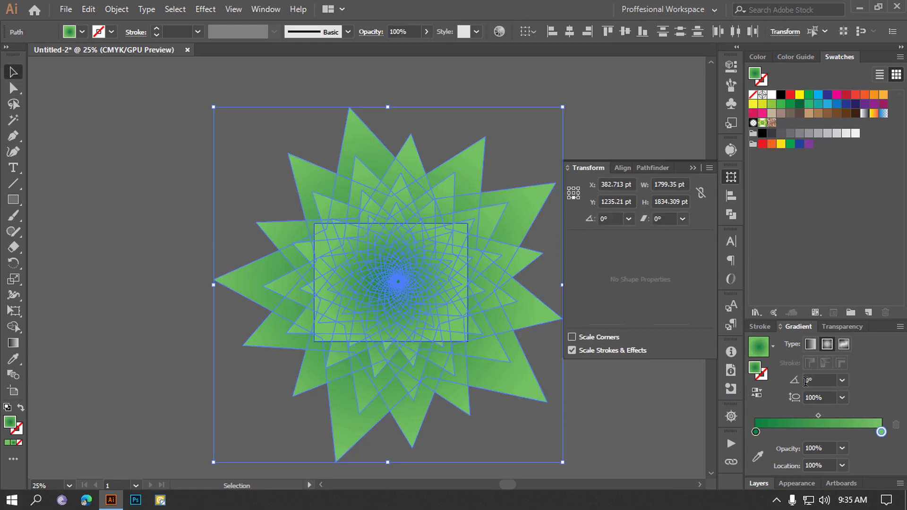
{"action": "left_click", "coordinate": [731, 178]}
{"action": "key", "text": "ctrl+7"}
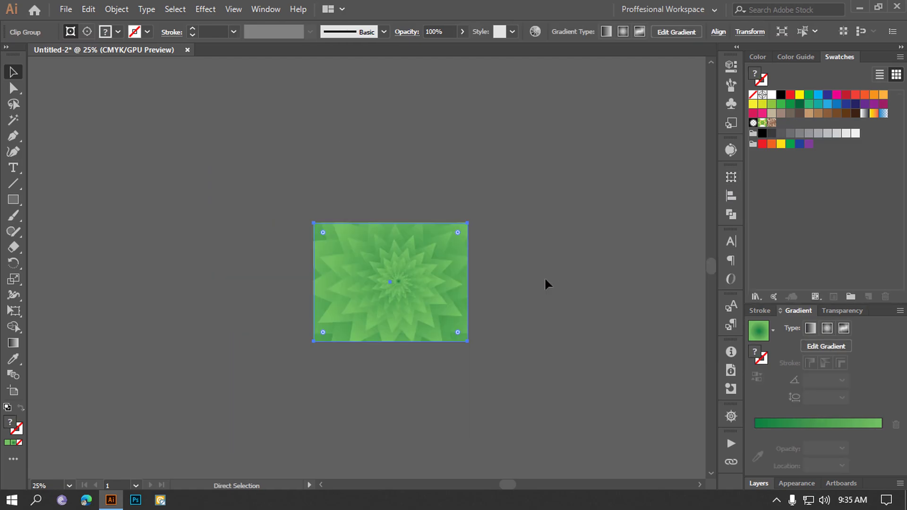
{"action": "left_click", "coordinate": [546, 277]}
{"action": "key", "text": "ctrl+0"}
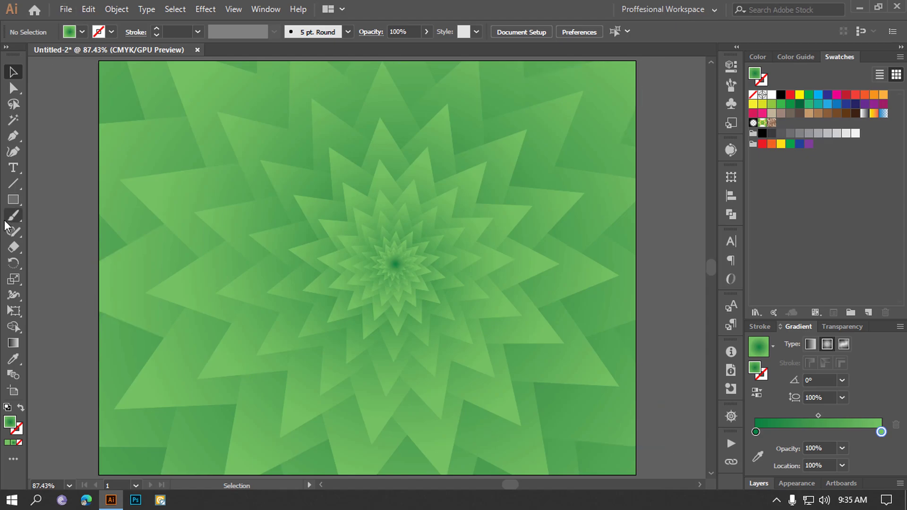
- Draw a large, slightly tilted five-pointed star with the green radial gradient on the empty canvas beside the artboard
{"action": "left_click", "coordinate": [8, 202]}
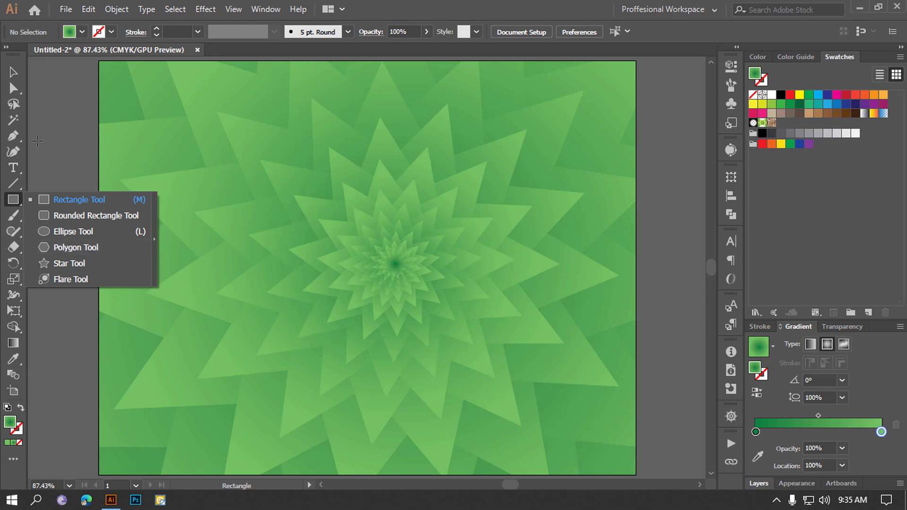
{"action": "left_click", "coordinate": [70, 263]}
{"action": "mouse_move", "coordinate": [646, 220]}
{"action": "left_mouse_down"}
{"action": "mouse_move", "coordinate": [50, 229]}
{"action": "mouse_move", "coordinate": [47, 213]}
{"action": "left_mouse_up"}
{"action": "mouse_move", "coordinate": [152, 213]}
{"action": "left_mouse_down"}
{"action": "mouse_move", "coordinate": [359, 280]}
{"action": "mouse_move", "coordinate": [328, 266]}
{"action": "left_mouse_up"}
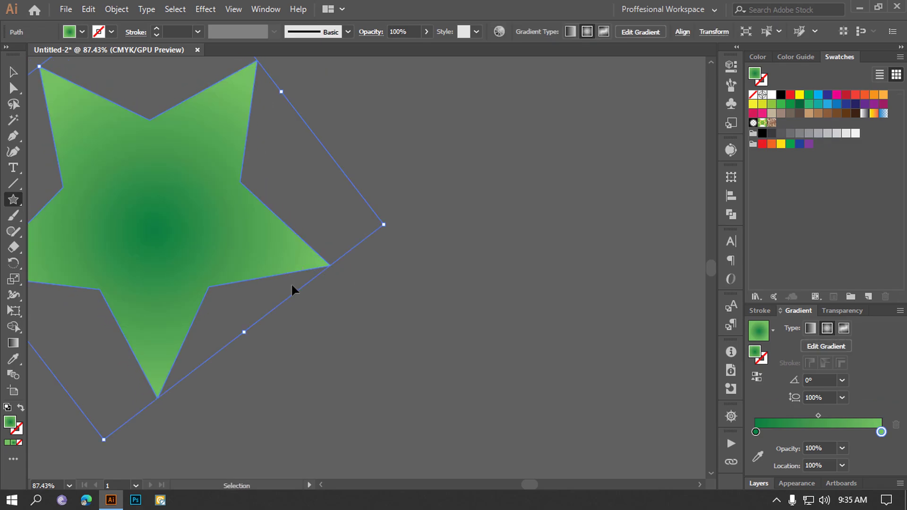
{"action": "scroll", "coordinate": [291, 286], "scroll_direction": "left", "scroll_amount": 2}
- Round all the corners of the new star generously and move it farther away from the artboard
{"action": "left_click", "coordinate": [14, 73]}
{"action": "key", "text": "ctrl"}
{"action": "left_click_drag", "start_coordinate": [143, 77], "coordinate": [181, 118]}
{"action": "left_click_drag", "start_coordinate": [286, 201], "coordinate": [458, 206]}
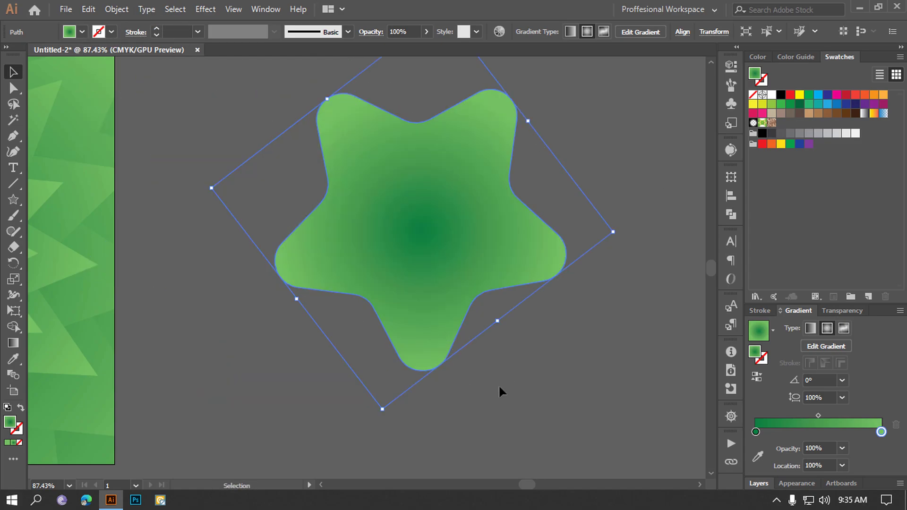